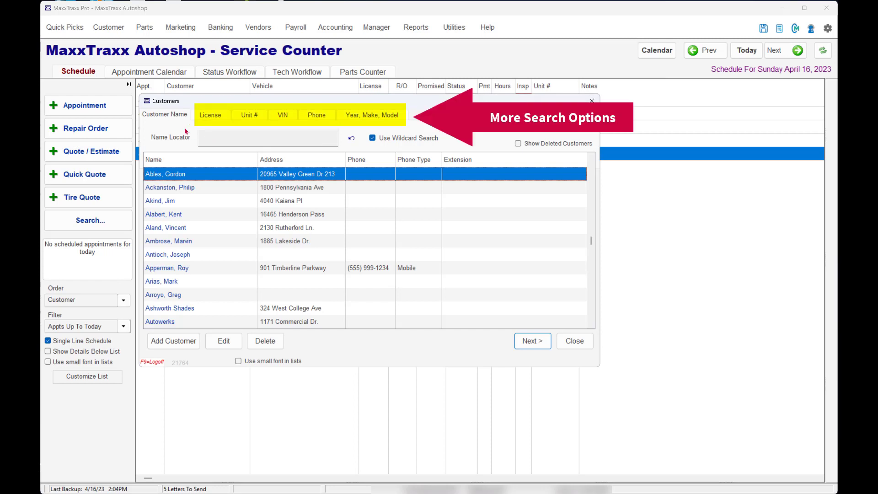
Look through the customer search options for license, unit number, VIN, phone and year/make/model, ending back at the customer name search
{"action": "left_click", "coordinate": [210, 114]}
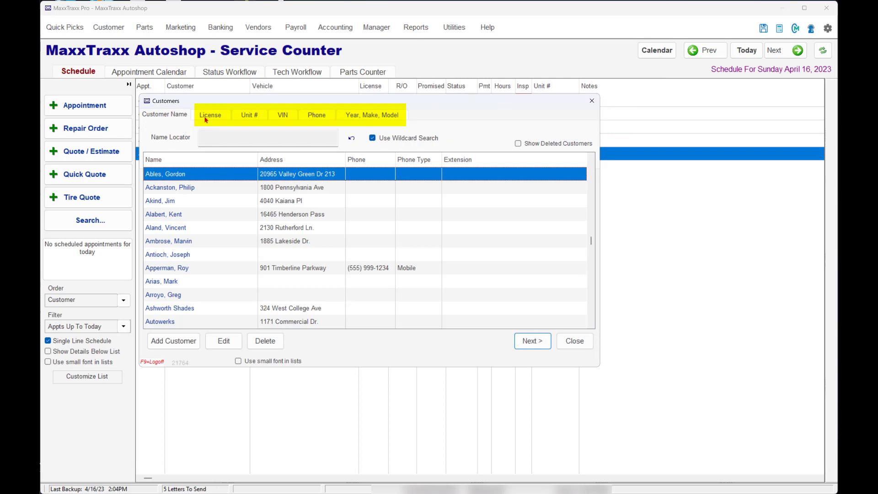
{"action": "left_click", "coordinate": [249, 115]}
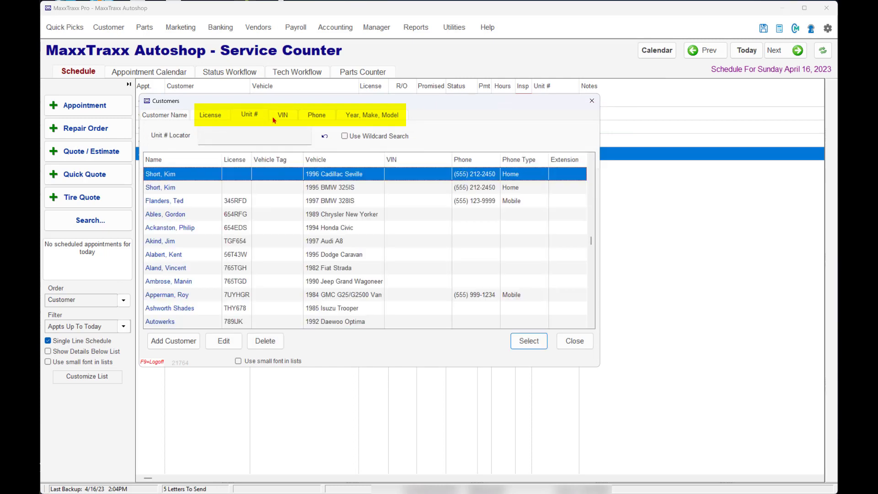
{"action": "left_click", "coordinate": [281, 116]}
{"action": "left_click", "coordinate": [324, 122]}
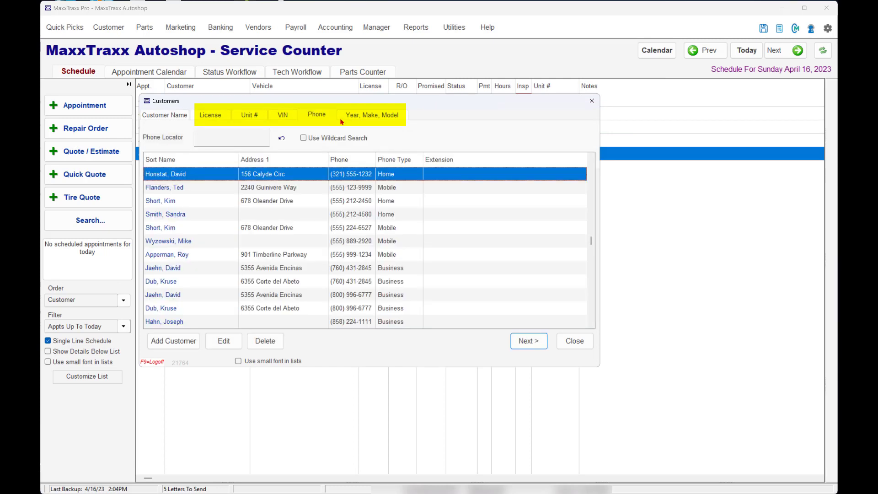
{"action": "left_click", "coordinate": [363, 118]}
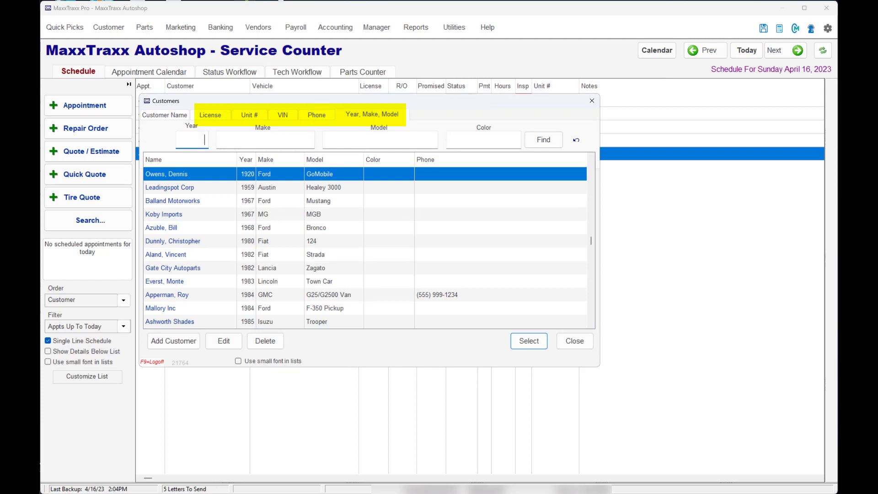
{"action": "left_click", "coordinate": [164, 115]}
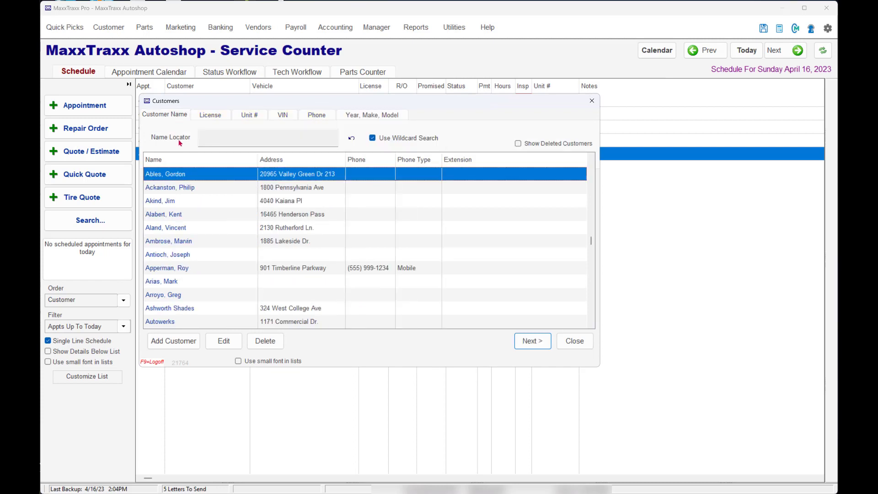
Search customer names for "wy", view the vehicles of the matching individual with a mobile number, and close the customer lookup
{"action": "type", "text": "wy"}
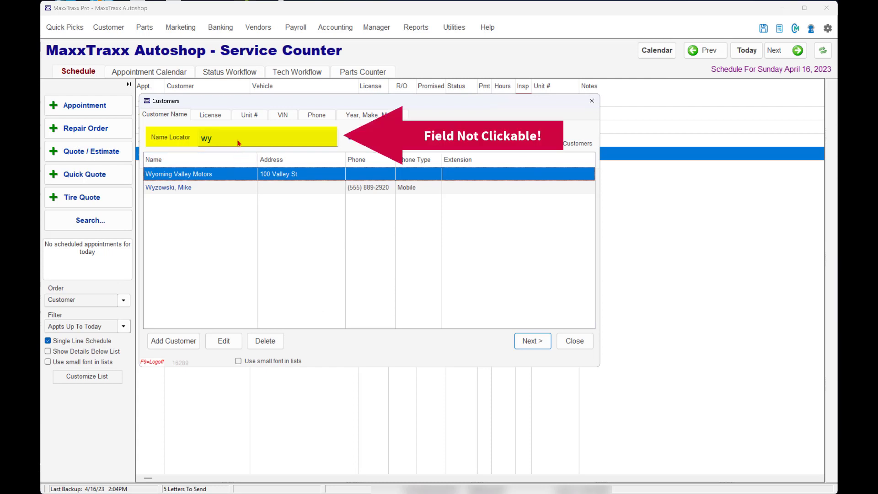
{"action": "key", "text": "BackSpace"}
{"action": "key", "text": "BackSpace"}
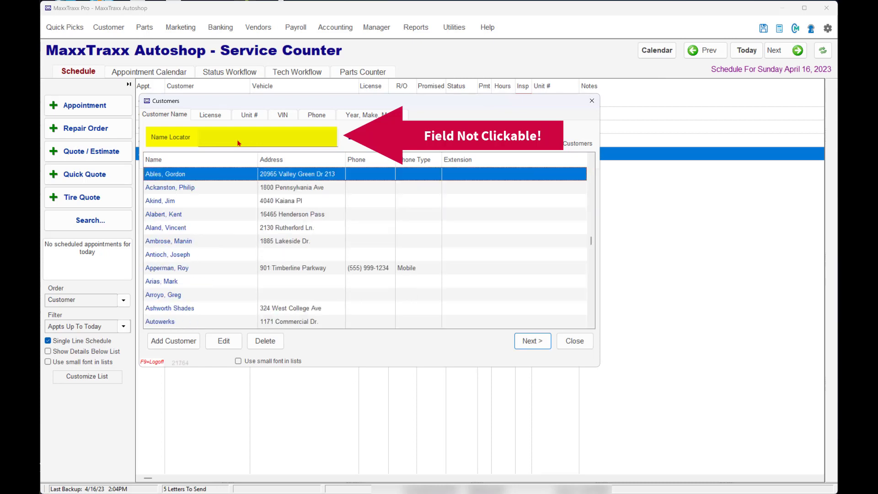
{"action": "type", "text": "wy"}
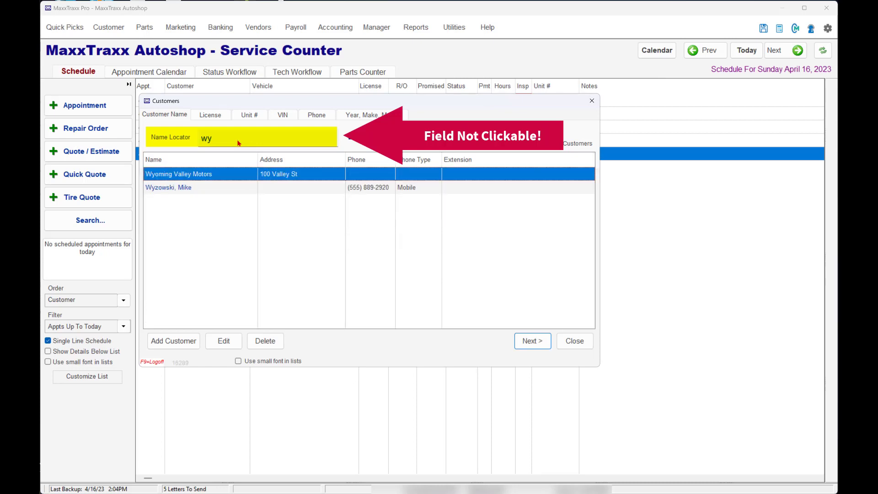
{"action": "left_click", "coordinate": [189, 192]}
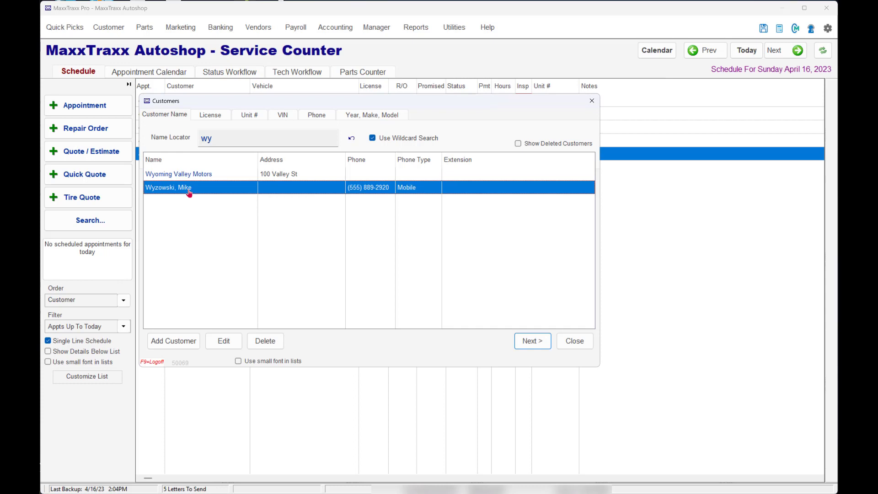
{"action": "left_click", "coordinate": [532, 341]}
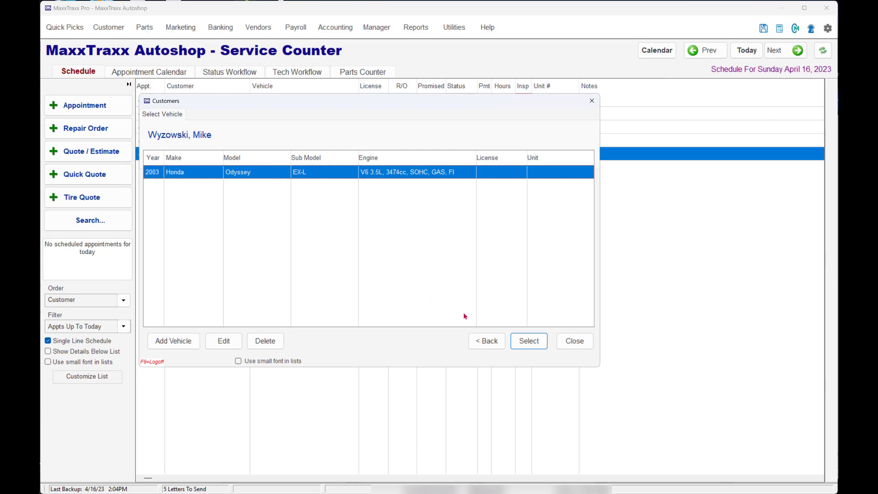
{"action": "left_click", "coordinate": [579, 342]}
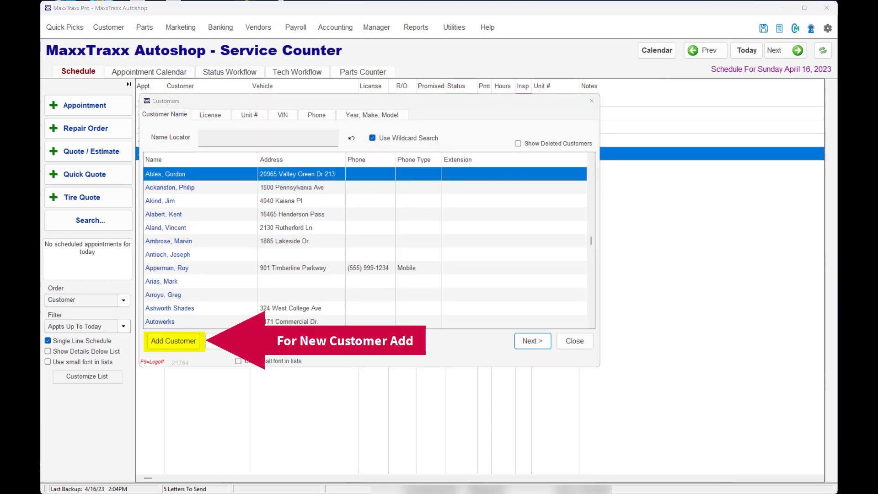
Start a new customer of type Person and enter the customer's first and last name
{"action": "left_click", "coordinate": [174, 341]}
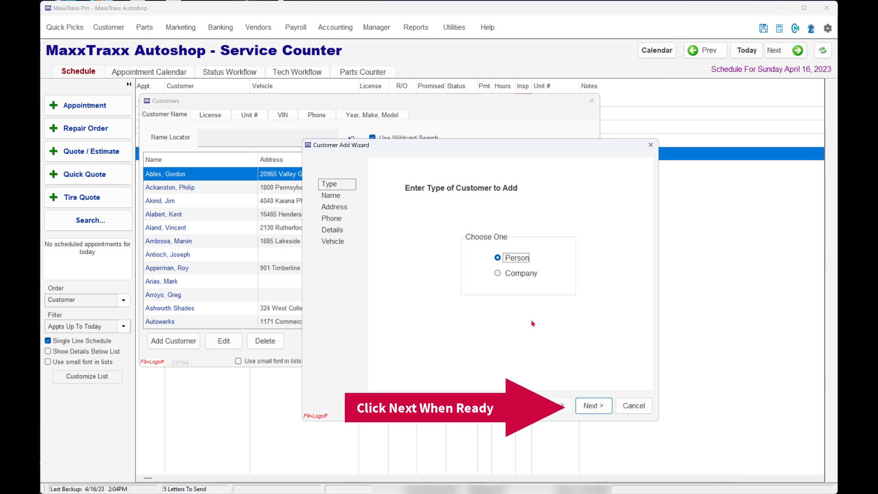
{"action": "left_click", "coordinate": [591, 406]}
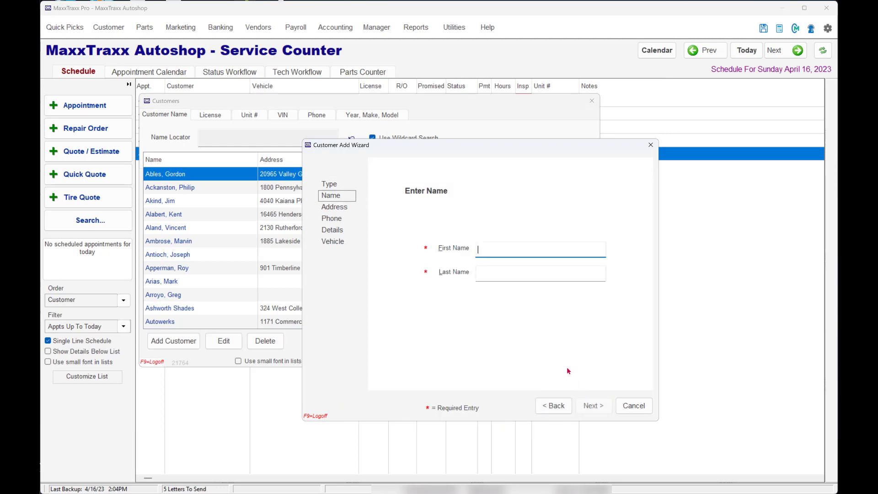
{"action": "type", "text": "John"}
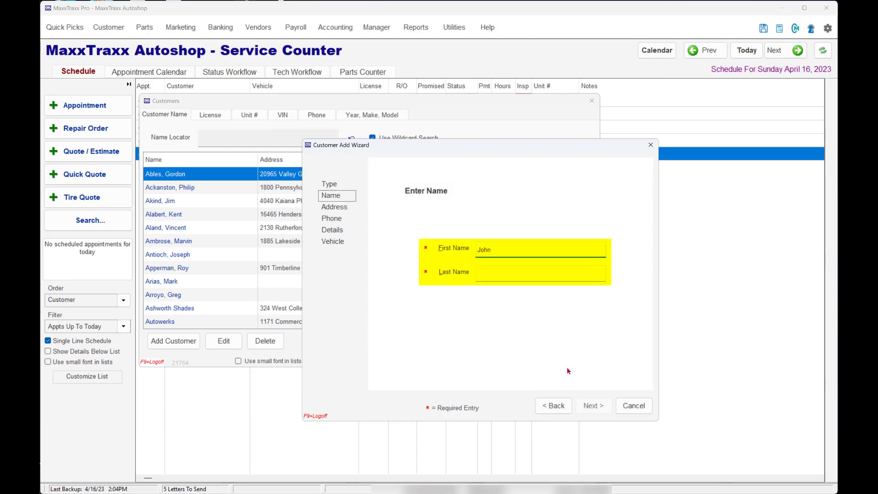
{"action": "key", "text": "Tab"}
{"action": "type", "text": "Wick"}
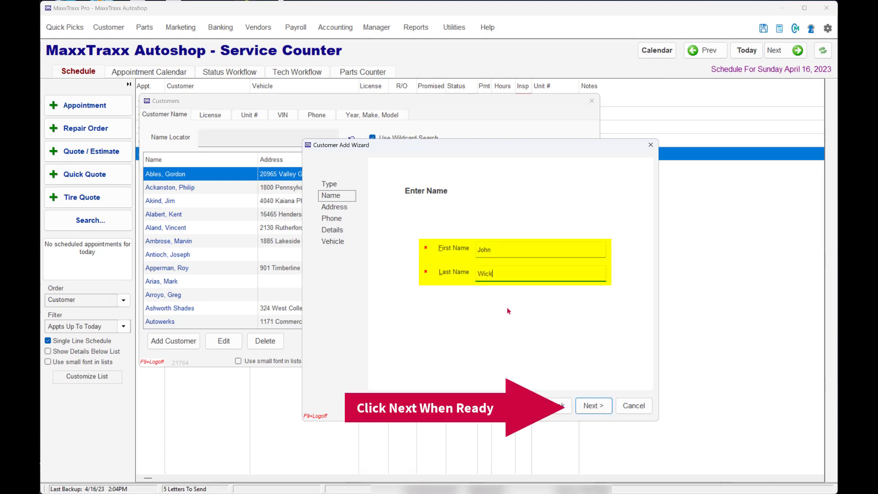
{"action": "left_click", "coordinate": [594, 405]}
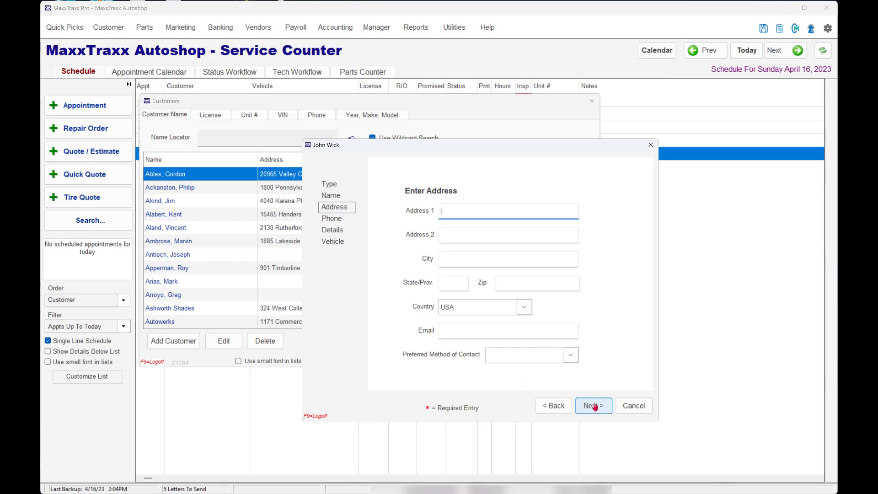
Leave the new customer's address, email and phone entries blank, accepting the missing email, and proceed to the customer details
{"action": "left_click", "coordinate": [594, 405]}
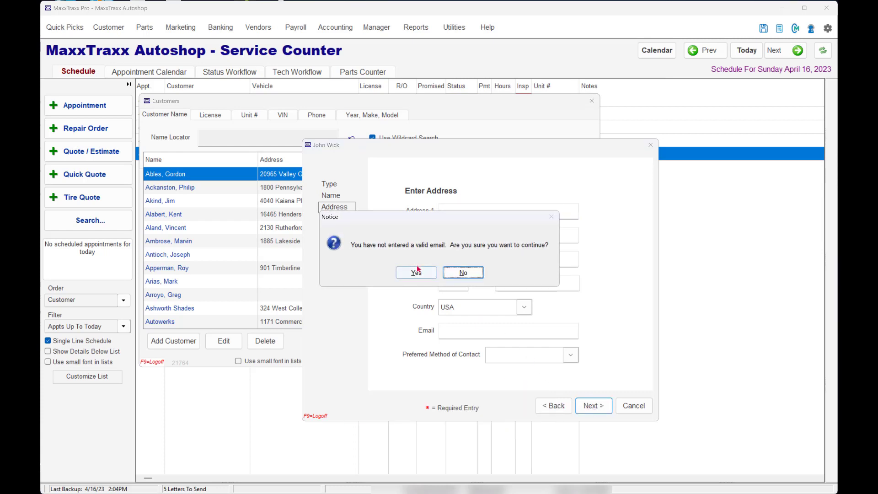
{"action": "left_click", "coordinate": [430, 273]}
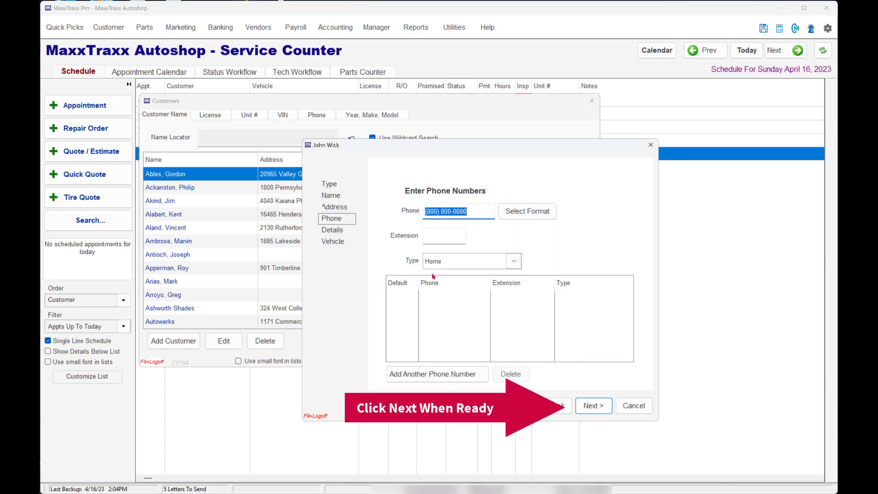
{"action": "left_click", "coordinate": [593, 405]}
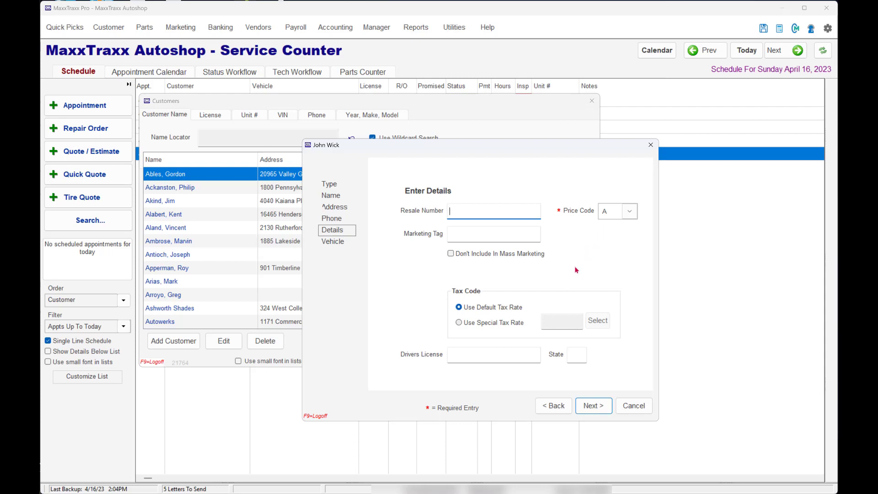
Choose price code A for the new customer, leave the driver's license and state empty, and proceed to vehicle selection
{"action": "left_click", "coordinate": [520, 355]}
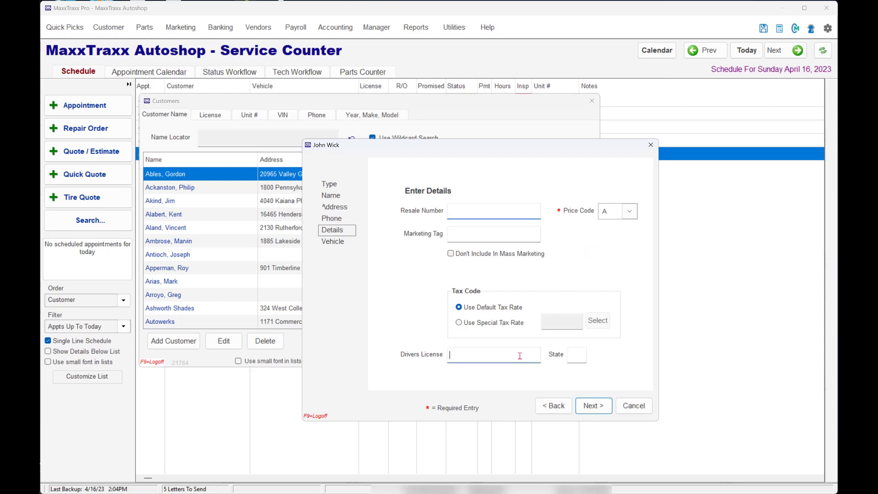
{"action": "left_click", "coordinate": [568, 353]}
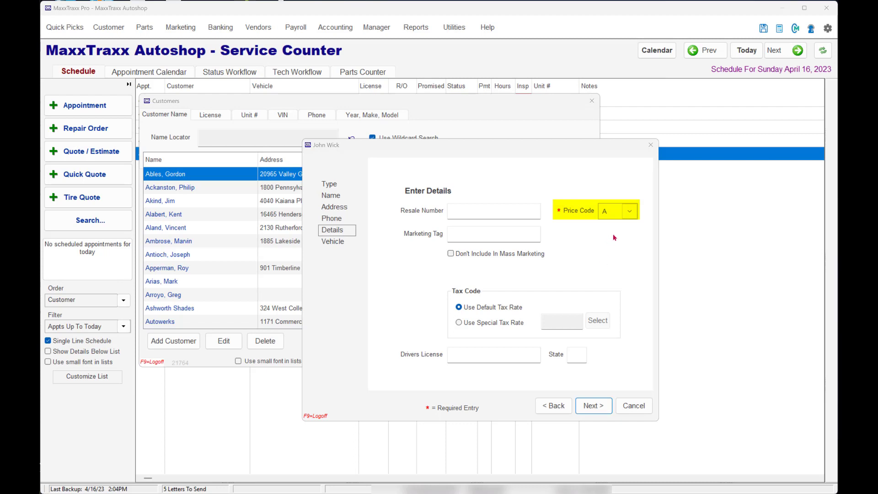
{"action": "left_click", "coordinate": [629, 212]}
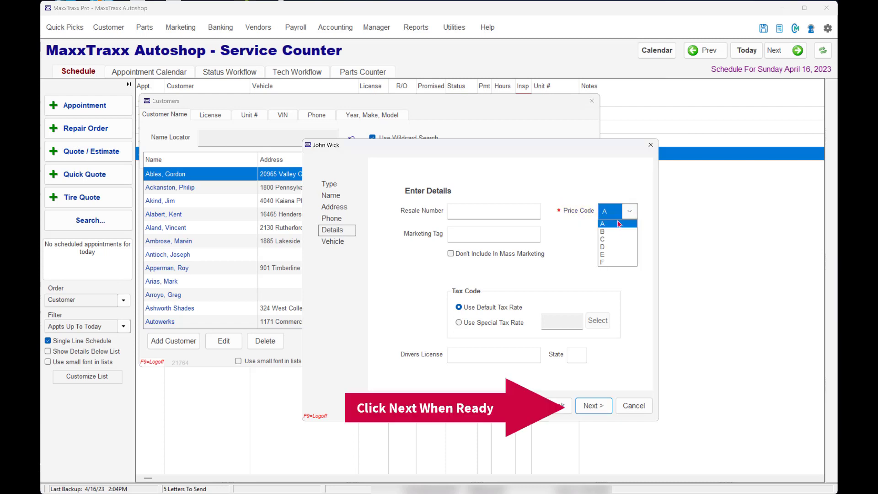
{"action": "left_click", "coordinate": [614, 223]}
{"action": "left_click", "coordinate": [593, 406]}
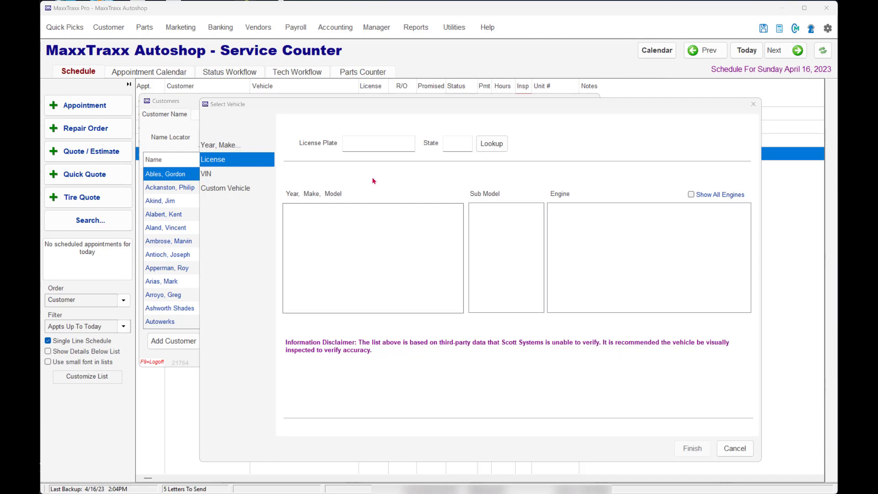
Examine the license plate and state lookup fields, and review the CARFAX QuickVIN options in the Carfax setup
{"action": "left_click", "coordinate": [360, 146]}
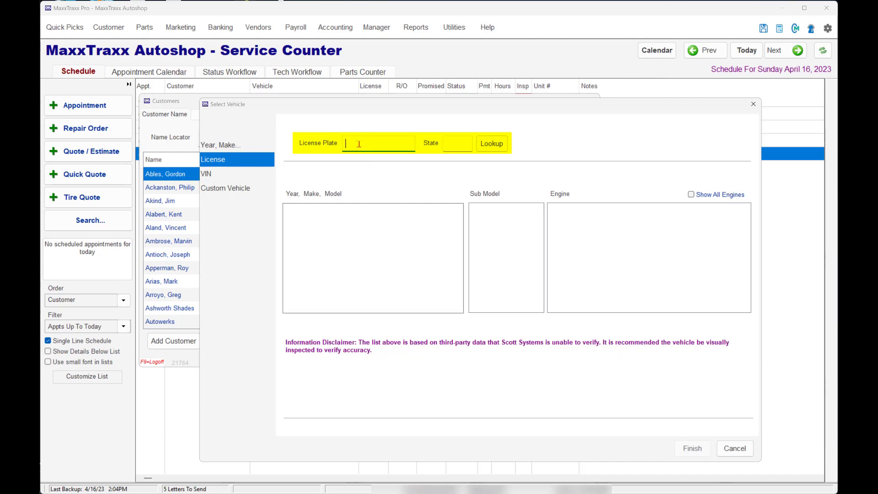
{"action": "left_click", "coordinate": [451, 143]}
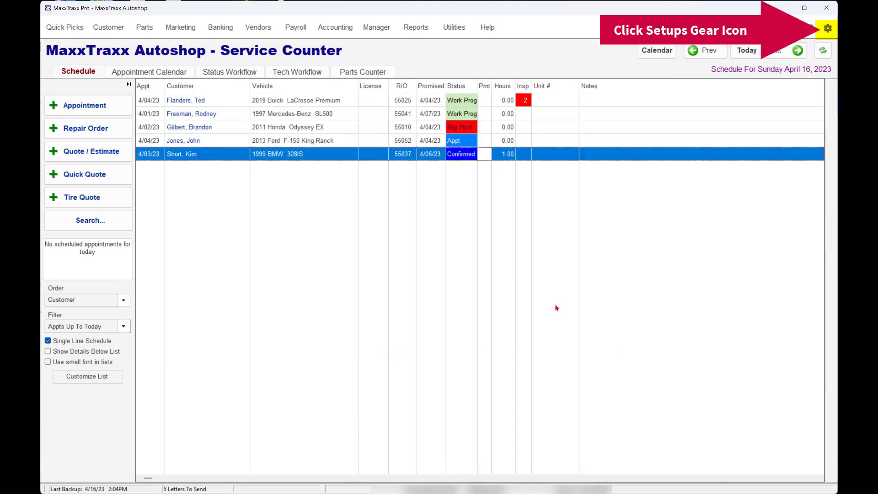
{"action": "left_click", "coordinate": [826, 30]}
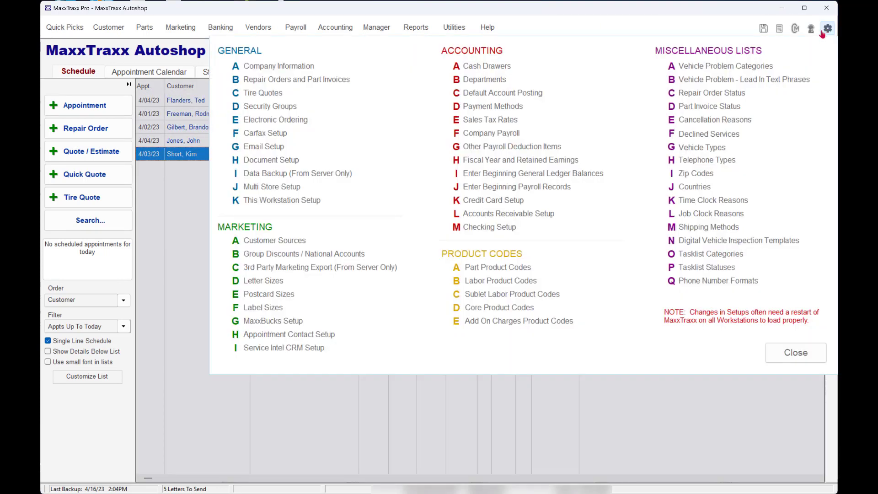
{"action": "left_click", "coordinate": [273, 136]}
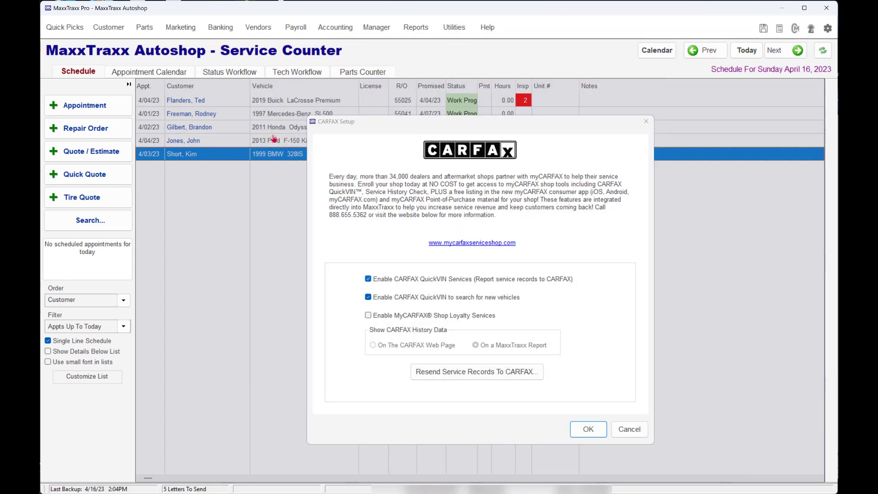
{"action": "left_click", "coordinate": [589, 428]}
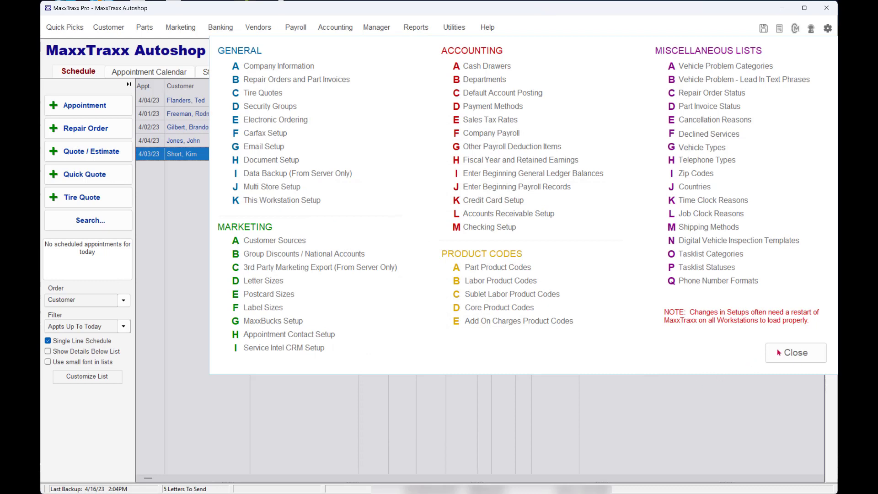
{"action": "left_click", "coordinate": [793, 352]}
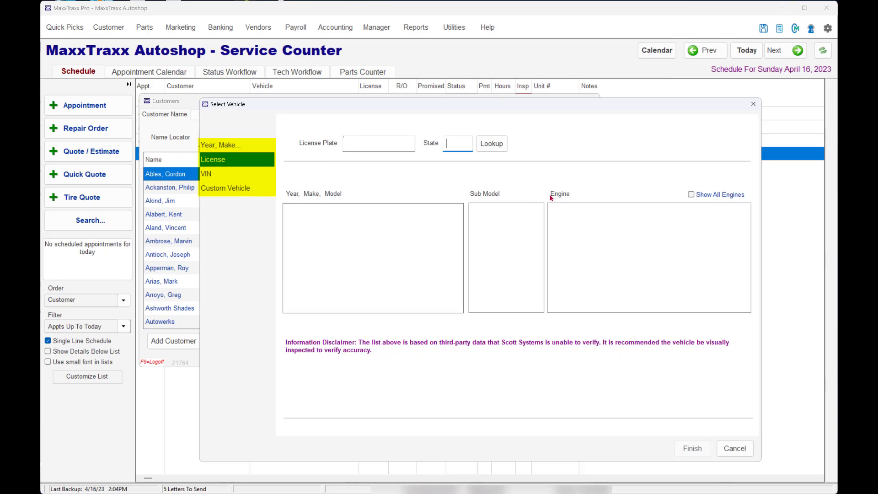
Examine the year/make, VIN and custom vehicle entry methods, including the custom models listed for the Kubota, Utility and Cushman makes
{"action": "left_click", "coordinate": [233, 146]}
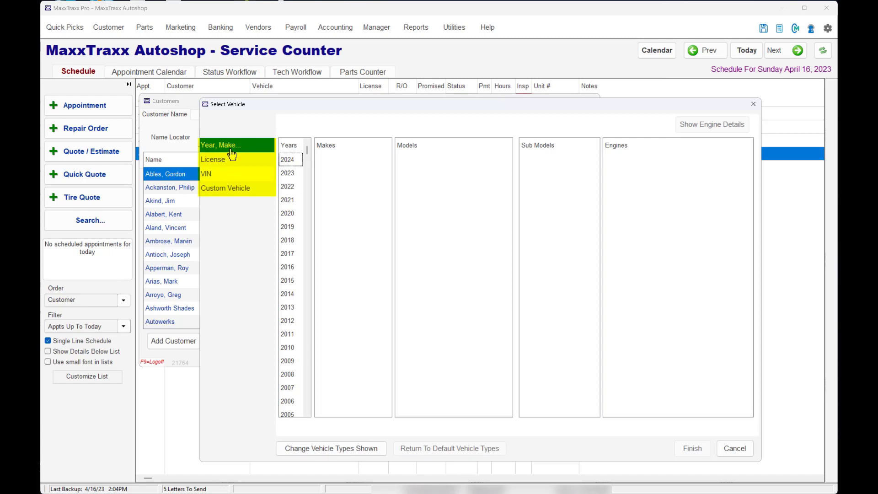
{"action": "left_click", "coordinate": [215, 178]}
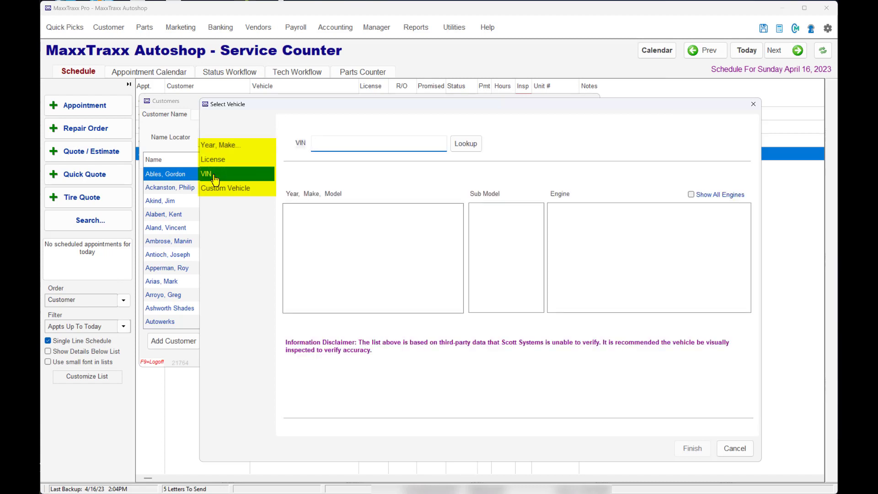
{"action": "left_click", "coordinate": [215, 188]}
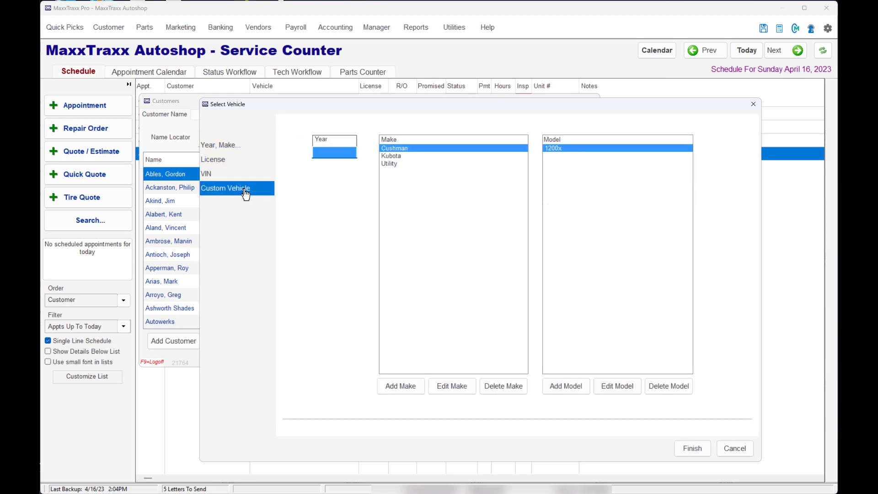
{"action": "left_click", "coordinate": [396, 157]}
{"action": "left_click", "coordinate": [388, 165]}
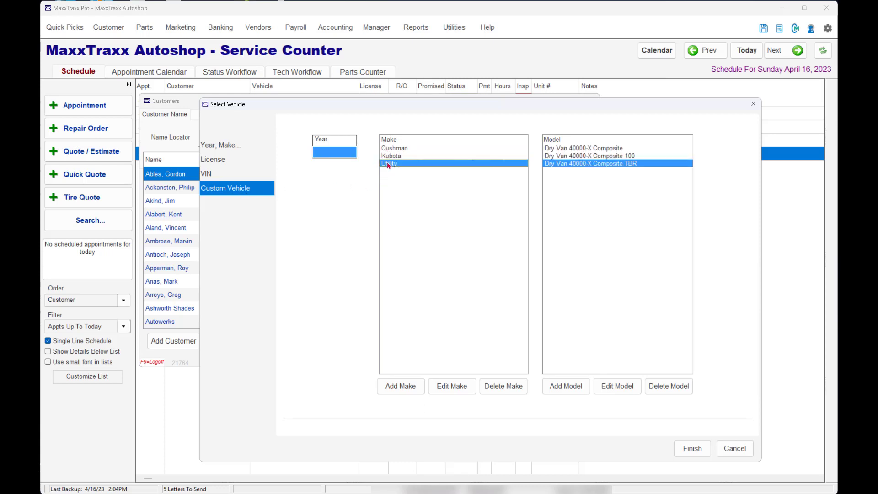
{"action": "left_click", "coordinate": [549, 157]}
{"action": "left_click", "coordinate": [551, 149]}
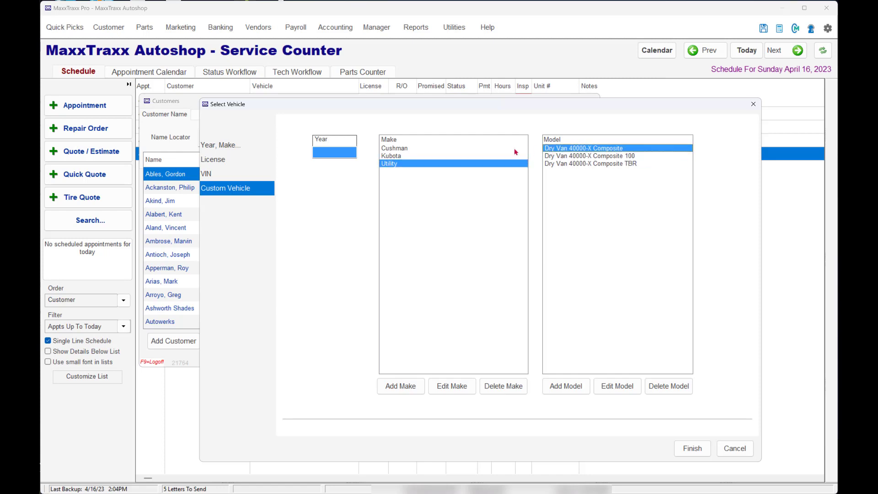
{"action": "left_click", "coordinate": [405, 150]}
Select the 2022 Chevrolet Traverse High Country with the V6 3.6L engine by year and make as the new customer's vehicle
{"action": "left_click", "coordinate": [283, 187]}
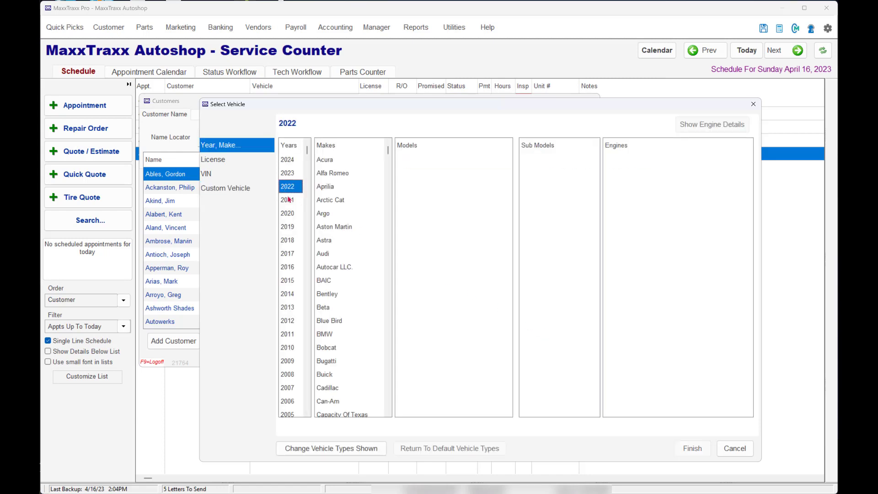
{"action": "scroll", "coordinate": [352, 317], "scroll_direction": "down", "scroll_amount": 3}
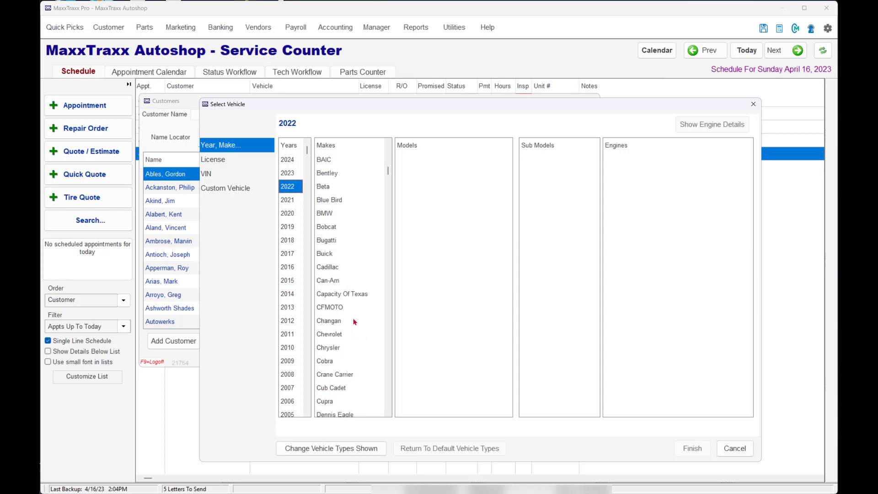
{"action": "left_click", "coordinate": [350, 334]}
{"action": "scroll", "coordinate": [456, 342], "scroll_direction": "down", "scroll_amount": 3}
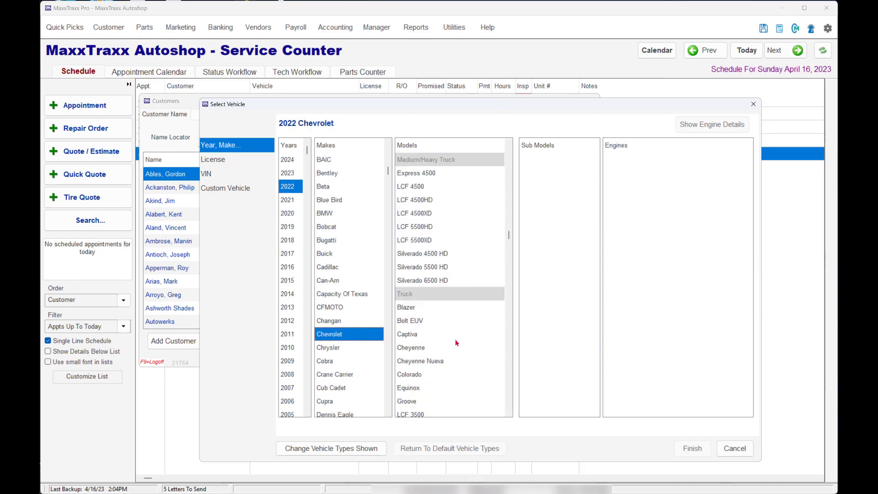
{"action": "scroll", "coordinate": [456, 342], "scroll_direction": "down", "scroll_amount": 4}
{"action": "left_click", "coordinate": [420, 347]}
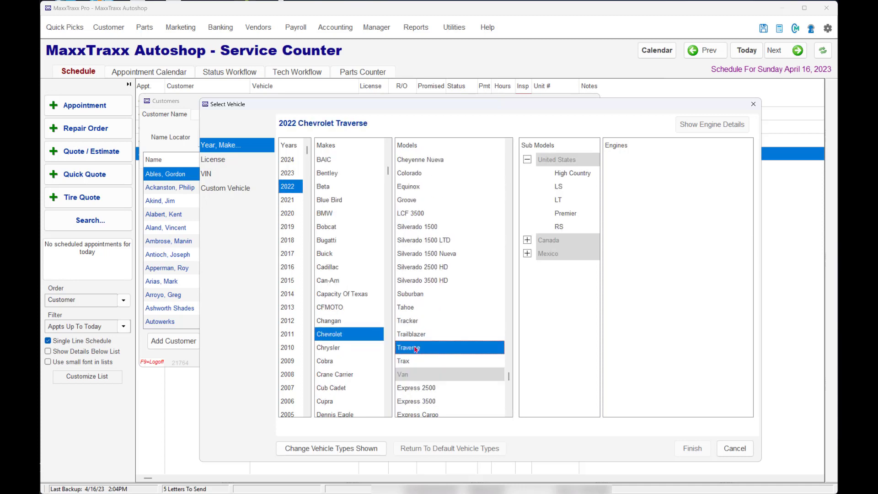
{"action": "left_click", "coordinate": [572, 173]}
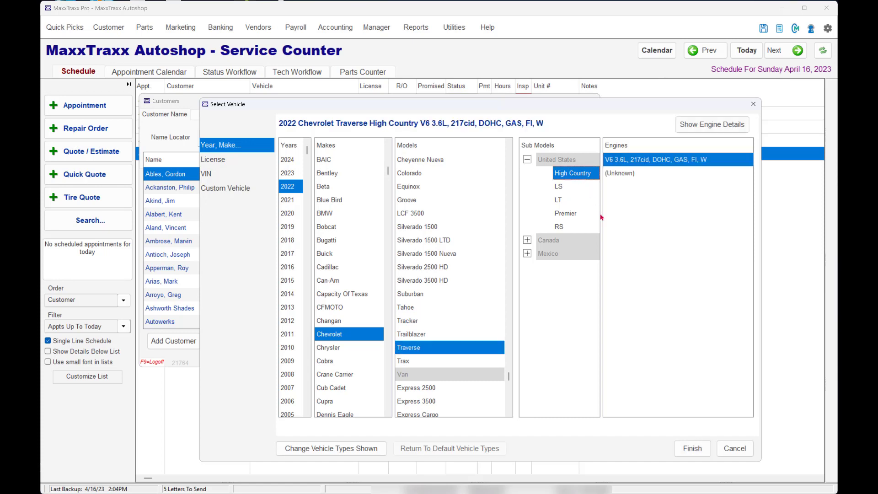
{"action": "left_click", "coordinate": [691, 447]}
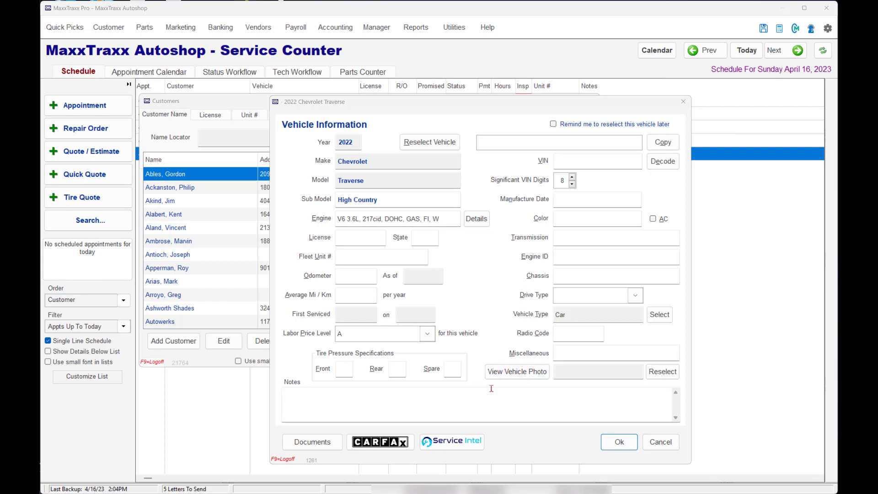
Leave the fleet unit number, transmission and chassis entries of the 2022 Chevrolet Traverse blank and save the vehicle information
{"action": "left_click", "coordinate": [358, 256]}
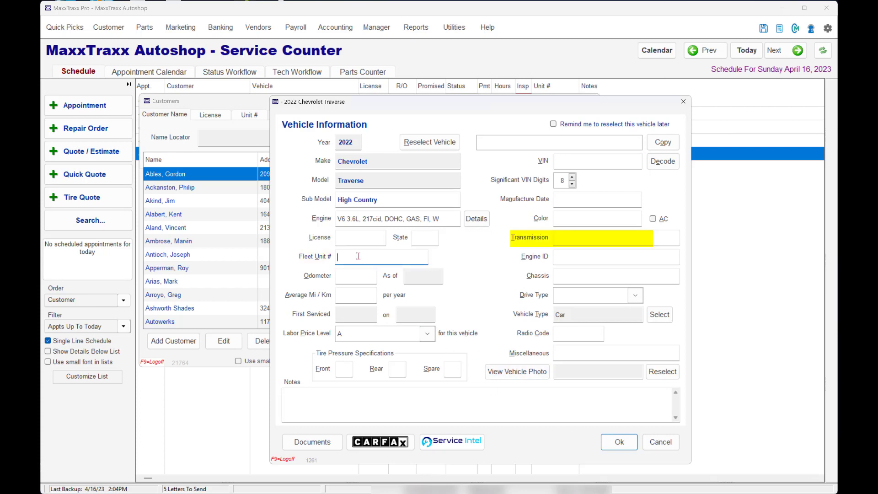
{"action": "left_click", "coordinate": [582, 238]}
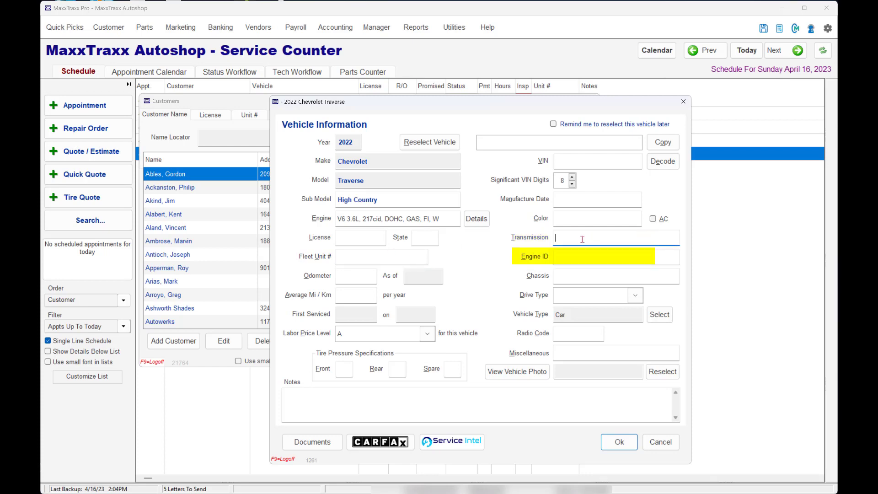
{"action": "left_click", "coordinate": [560, 270]}
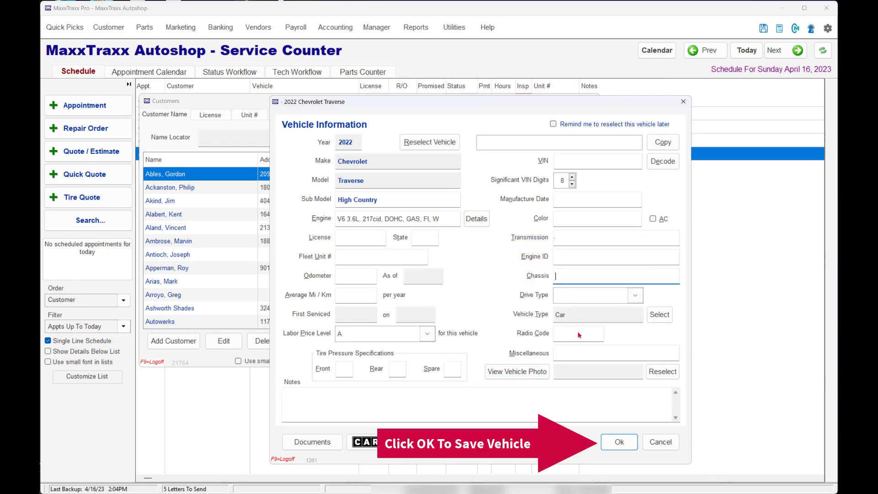
{"action": "left_click", "coordinate": [618, 441]}
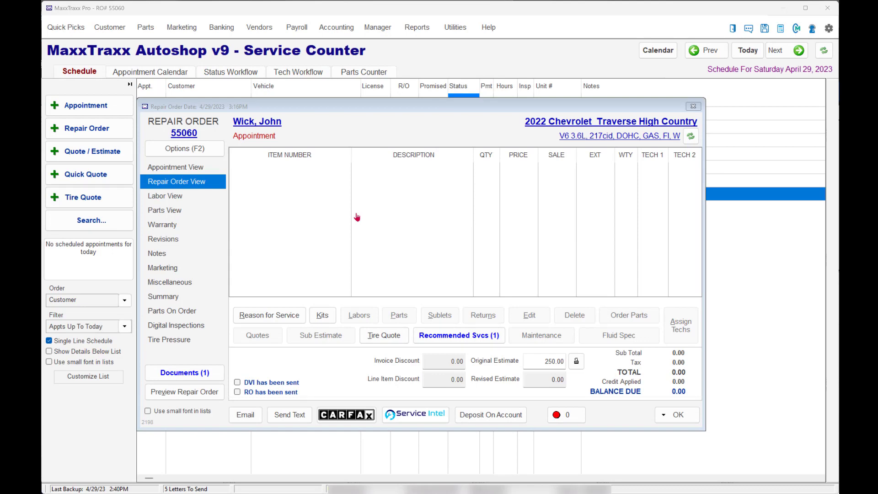
Save and close the repair order for the 2022 Chevrolet Traverse with the Save Only option
{"action": "left_click", "coordinate": [675, 416]}
{"action": "left_click", "coordinate": [675, 417]}
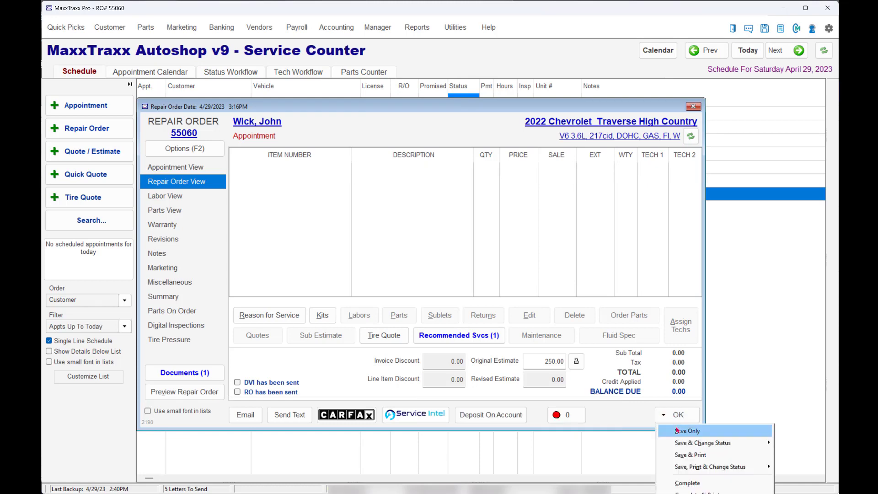
{"action": "left_click", "coordinate": [677, 430]}
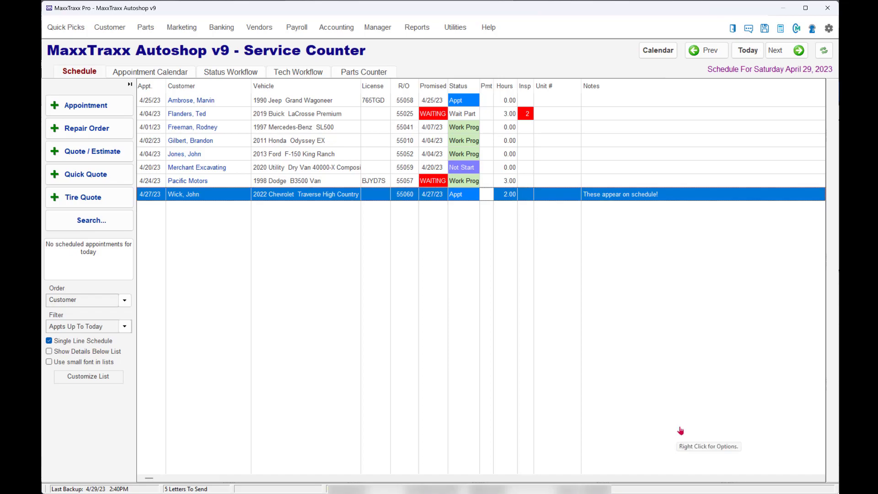